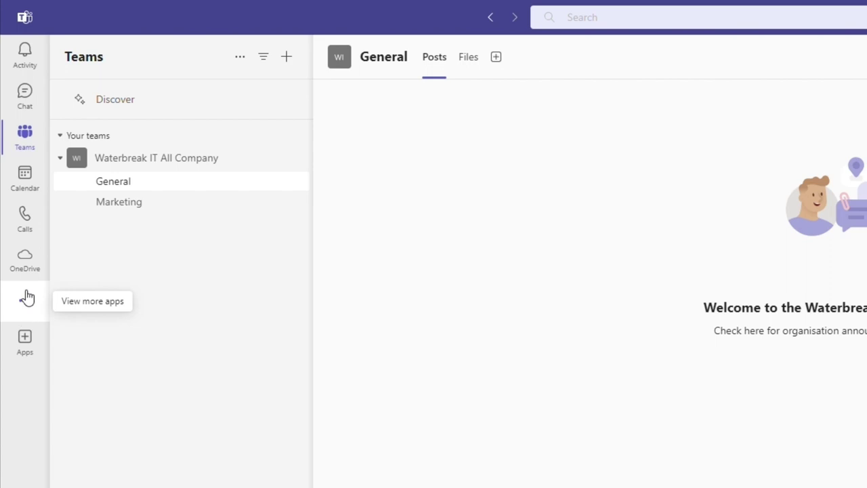
Step: Pin the Whiteboard and Stream apps to the app bar
right_click(25, 220)
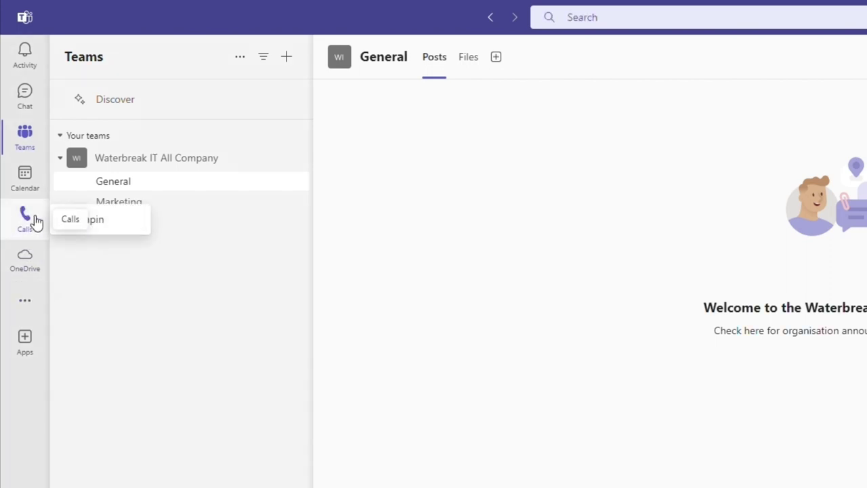
mouse_move(36, 221)
mouse_down()
mouse_move(35, 170)
mouse_move(30, 226)
mouse_up()
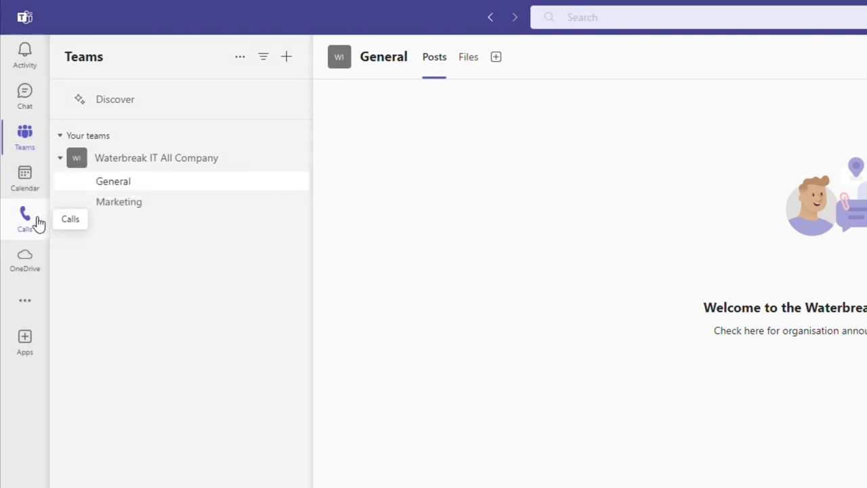
click(35, 302)
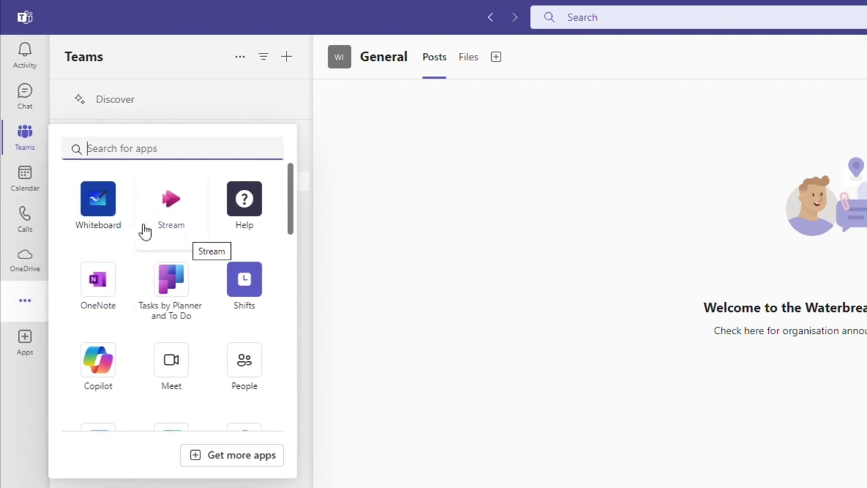
right_click(102, 223)
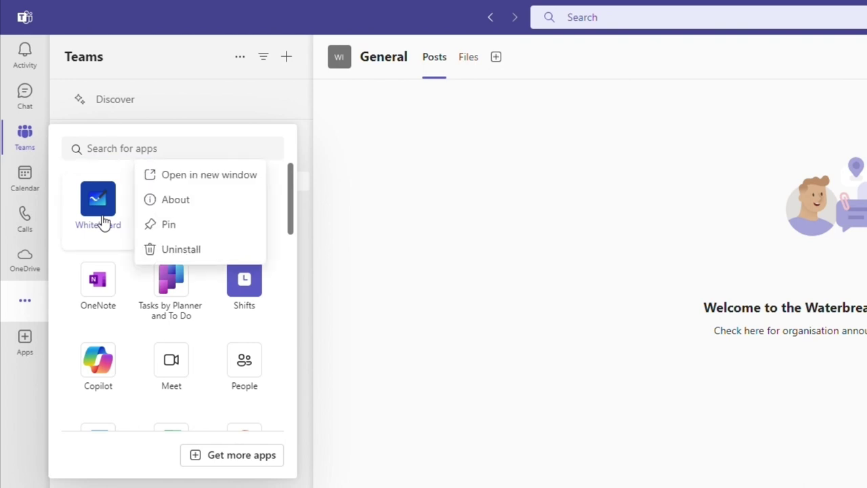
click(192, 231)
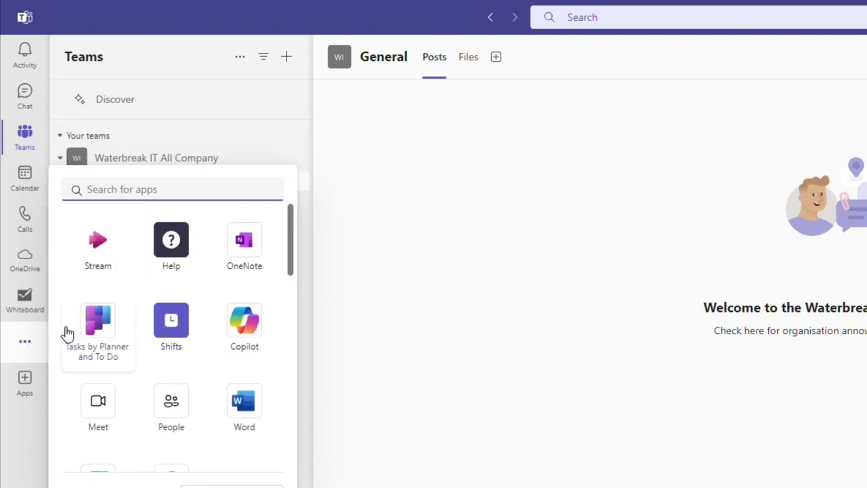
right_click(97, 242)
click(157, 278)
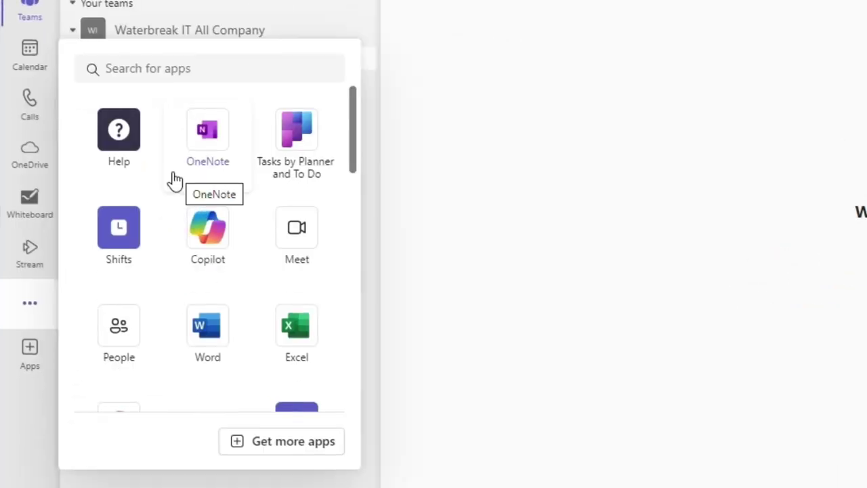
Step: Open the Whiteboard app, pop it out into a separate window, and close that window
click(41, 208)
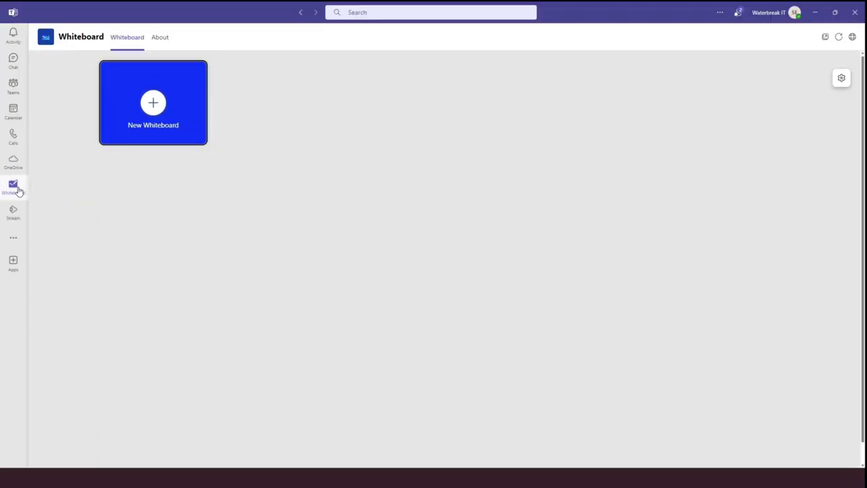
right_click(17, 190)
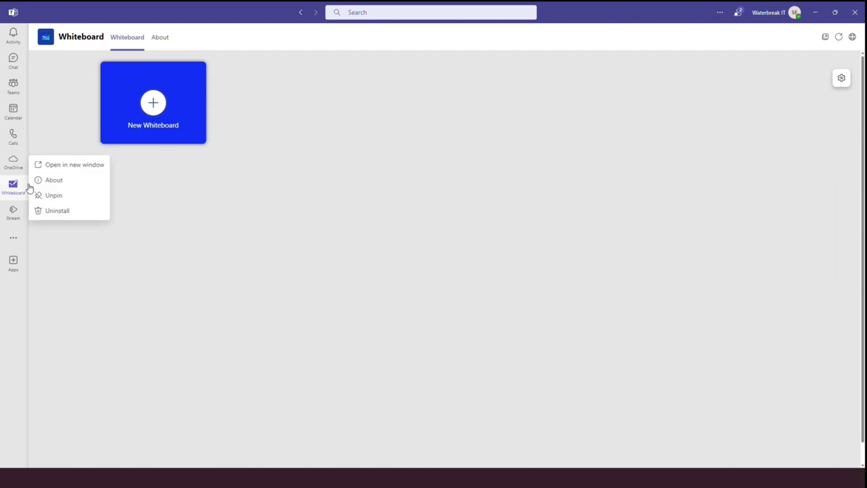
click(53, 166)
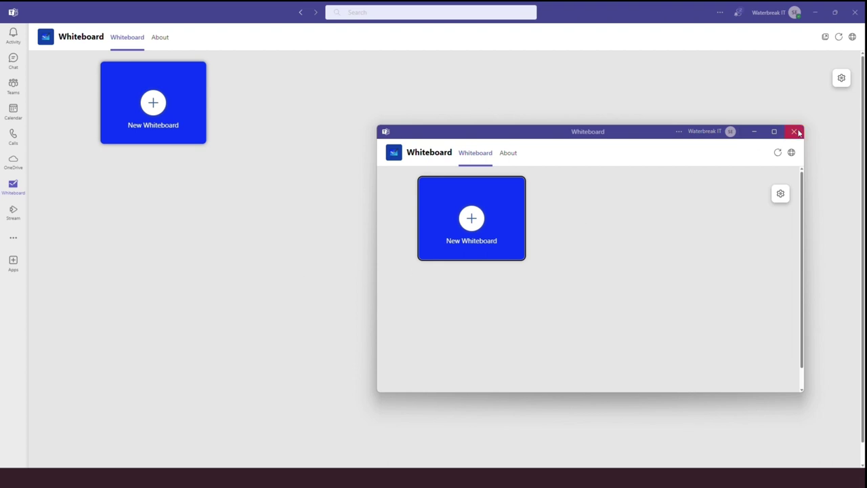
click(795, 135)
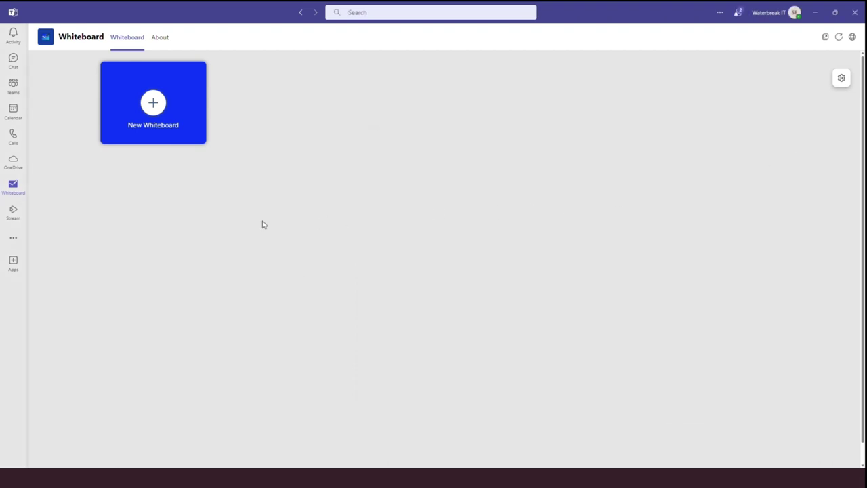
Step: Check the list of additional apps and open the Apps store to browse apps and workflows
click(19, 242)
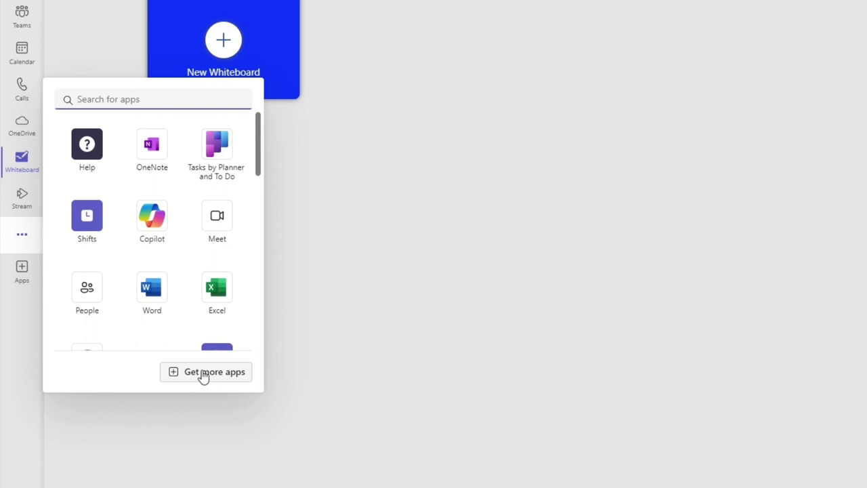
click(24, 279)
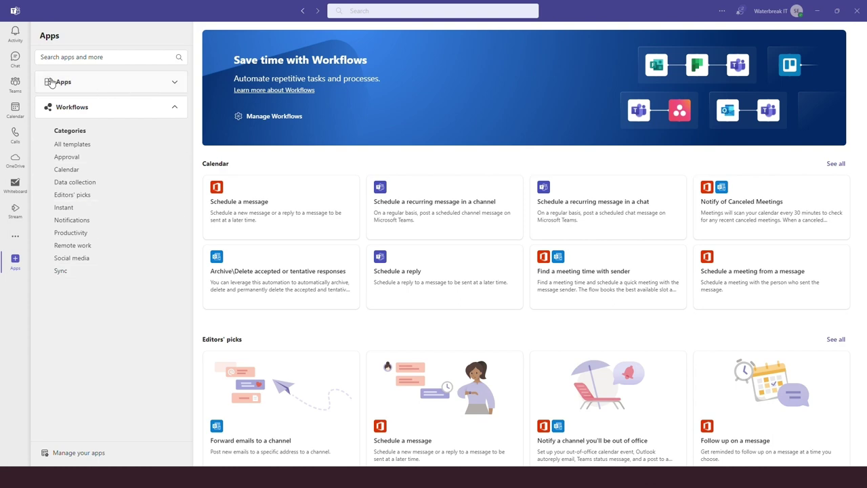
Step: Switch to the Teams view, and use the navigation history to go back to Apps and forward to the General channel
click(16, 84)
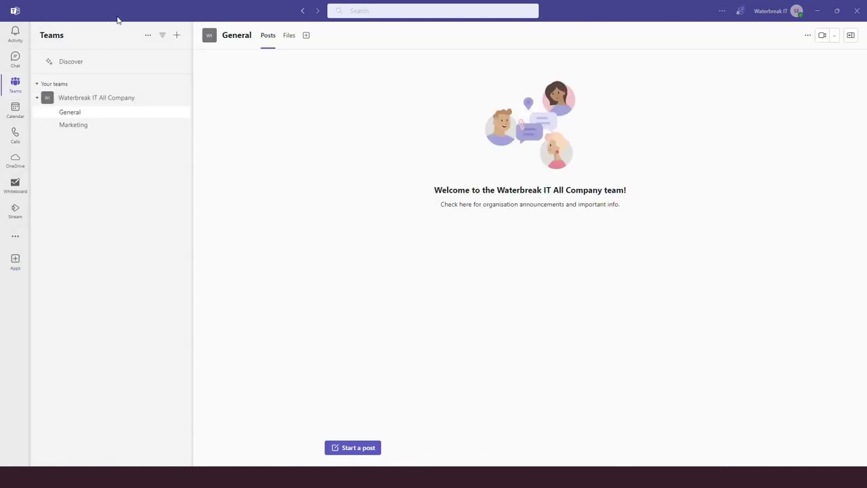
click(303, 11)
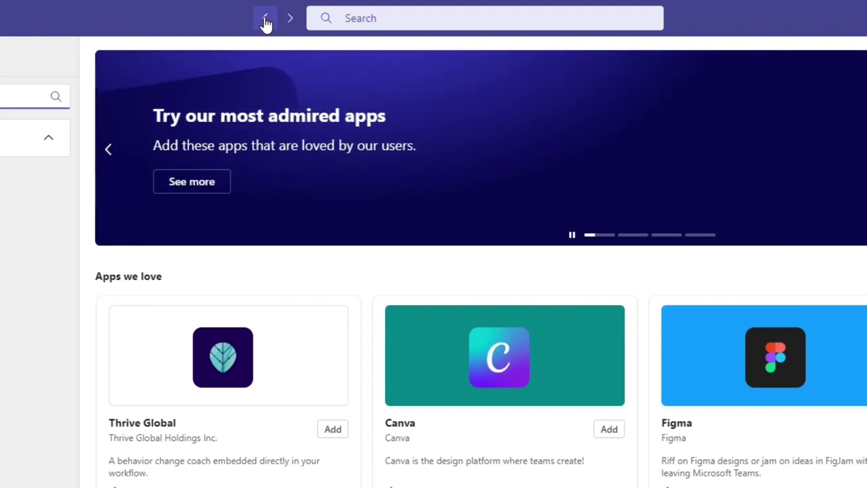
mouse_move(291, 20)
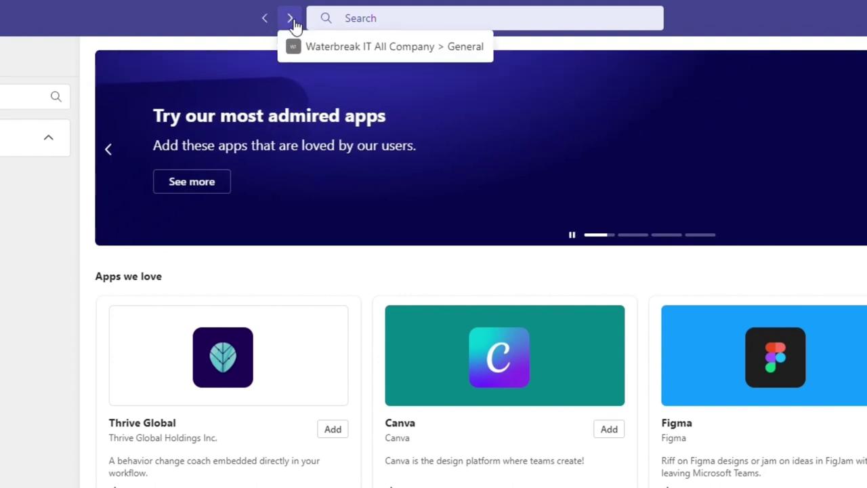
click(305, 46)
mouse_move(261, 29)
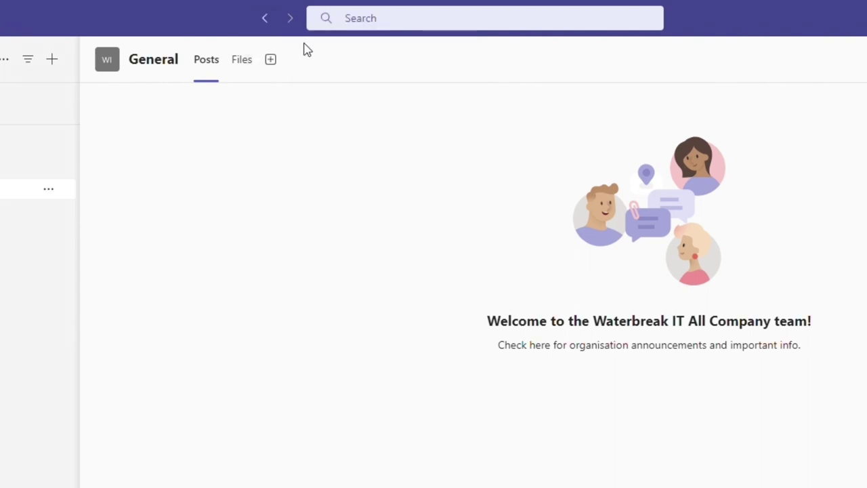
Step: View the search suggestions and the general app options, and close both
click(347, 18)
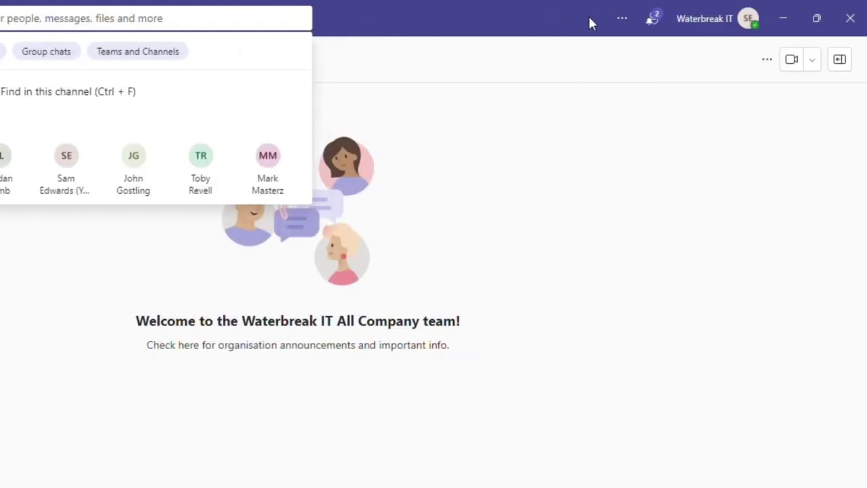
click(621, 21)
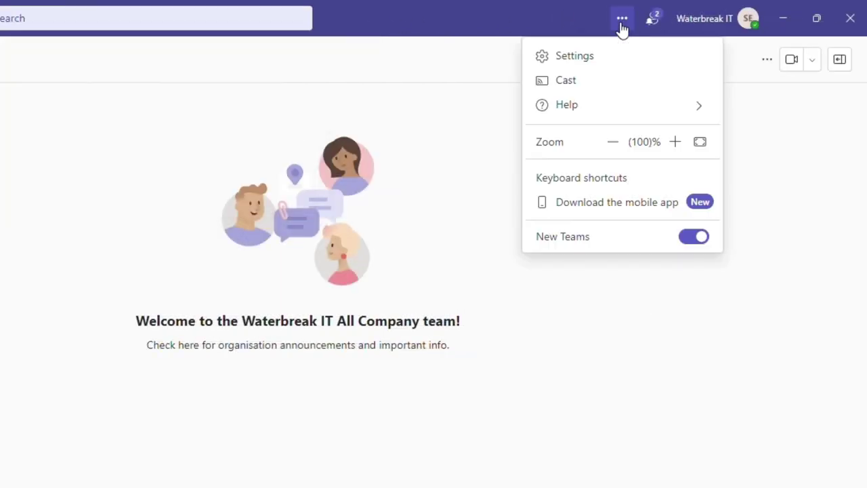
click(623, 23)
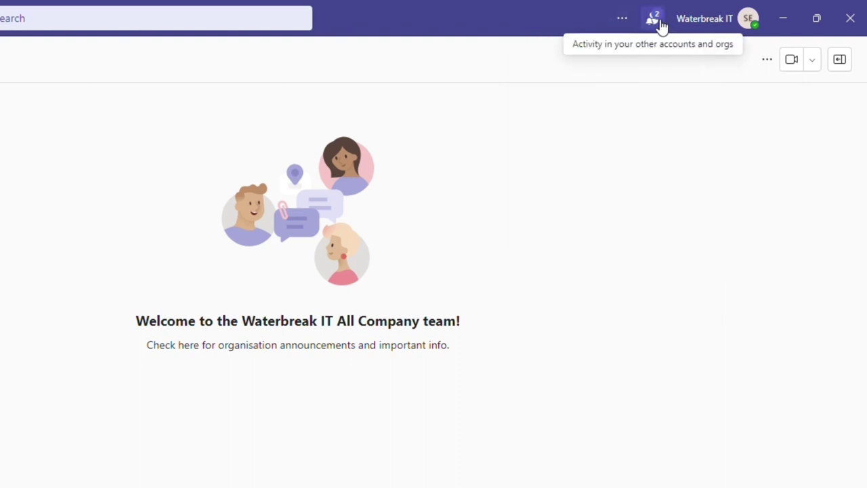
Step: Check the activity in other accounts and organisations, and view the signed-in accounts in the account manager
click(654, 23)
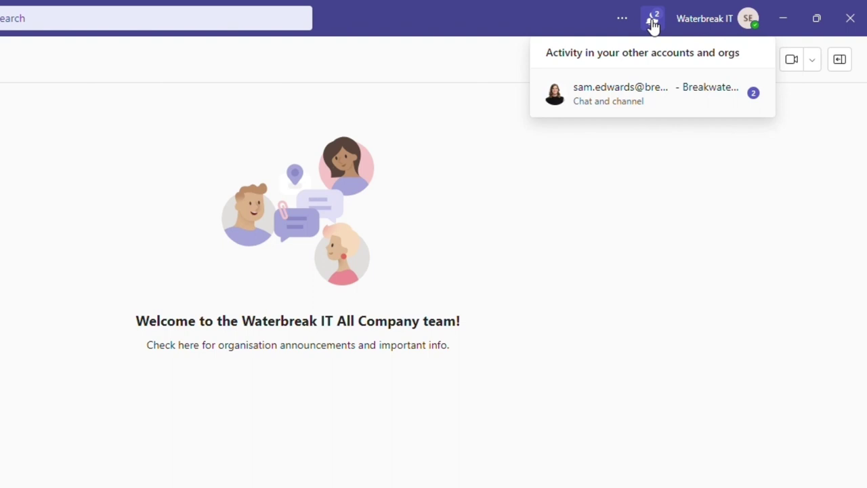
click(655, 23)
click(712, 27)
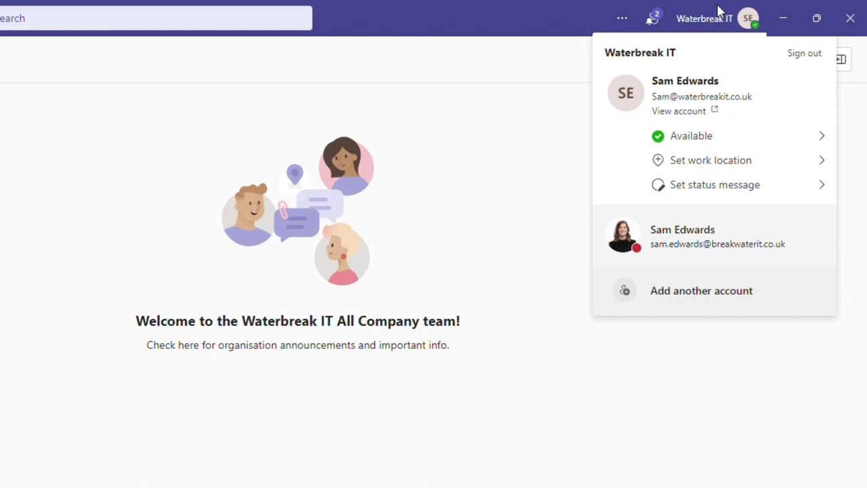
click(663, 22)
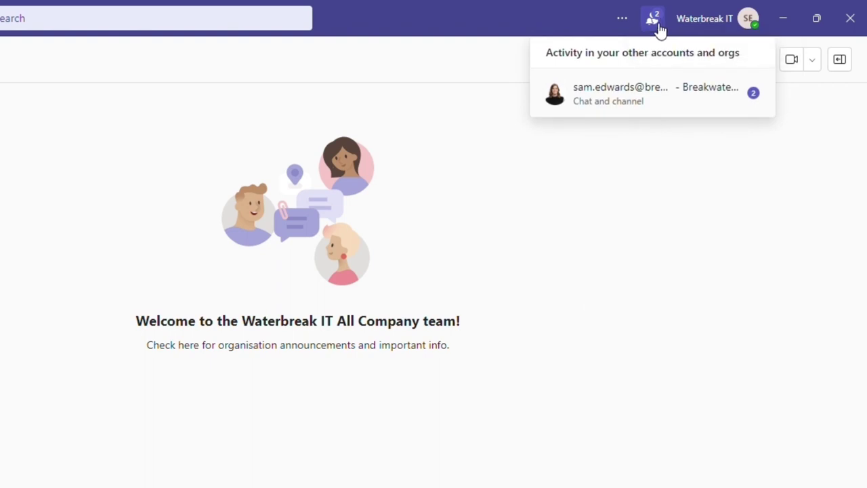
click(660, 28)
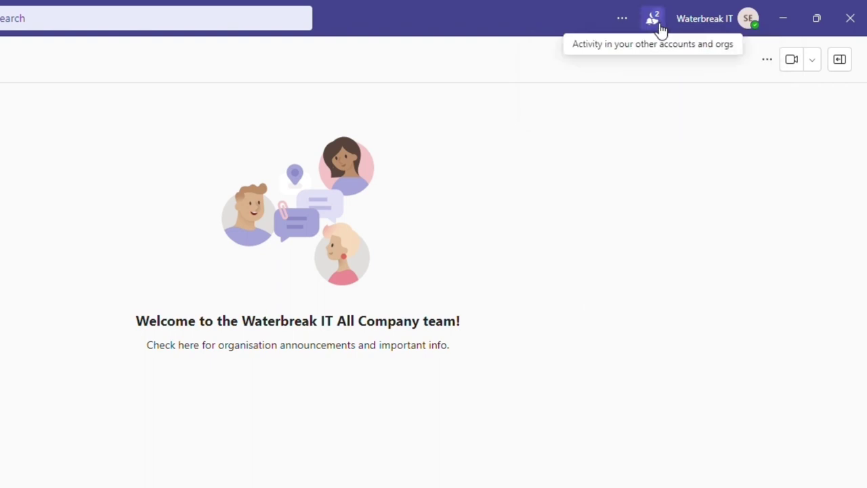
Step: Examine the account switching, status and sign-out options in the account manager, and close it
click(715, 27)
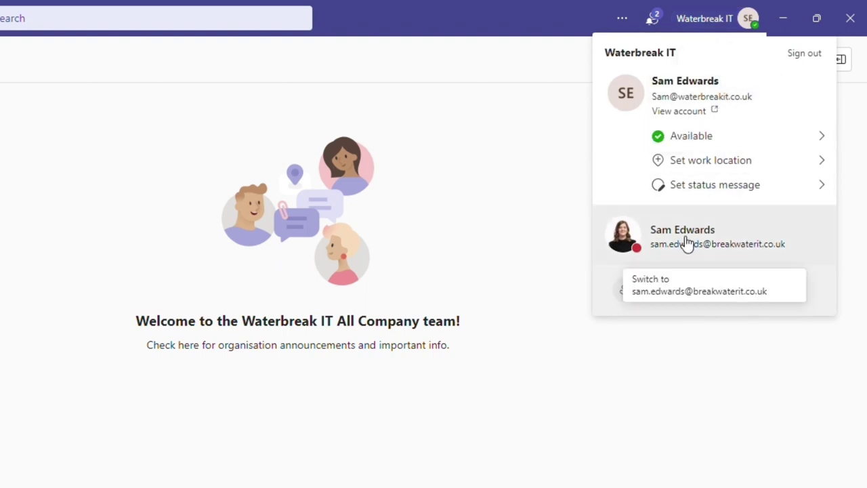
click(757, 187)
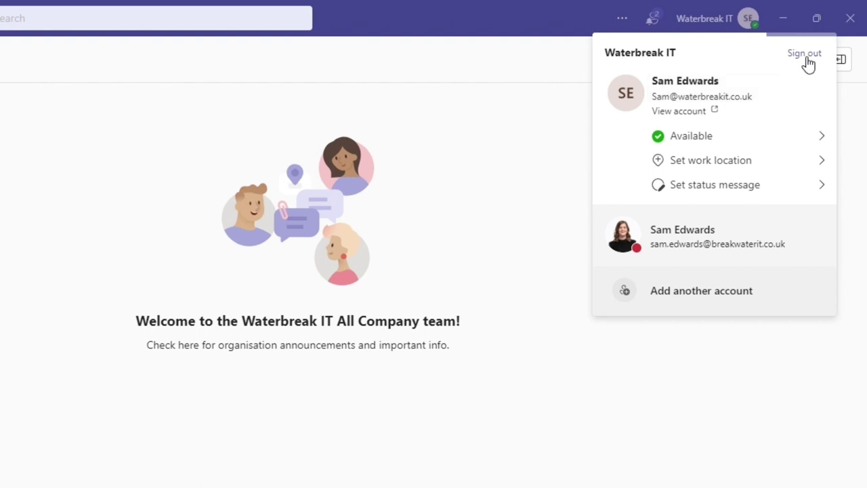
click(735, 21)
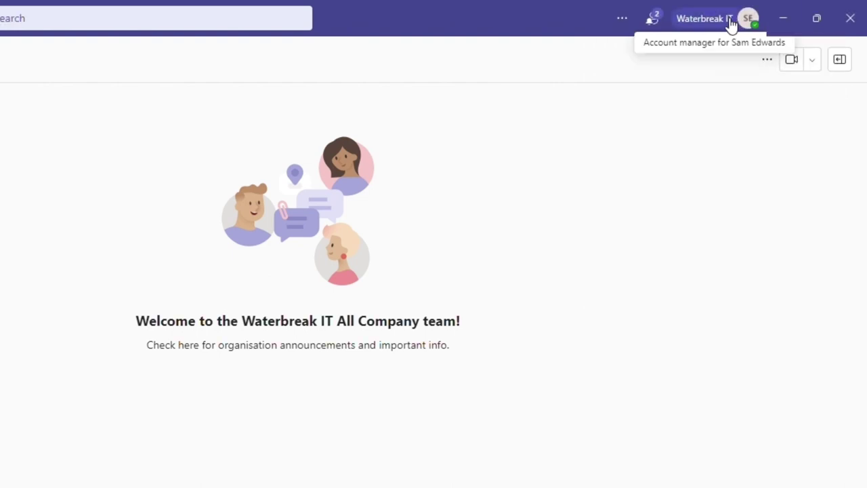
Step: Review the full list of keyboard shortcuts, including those for meetings and calls, and close it
click(624, 19)
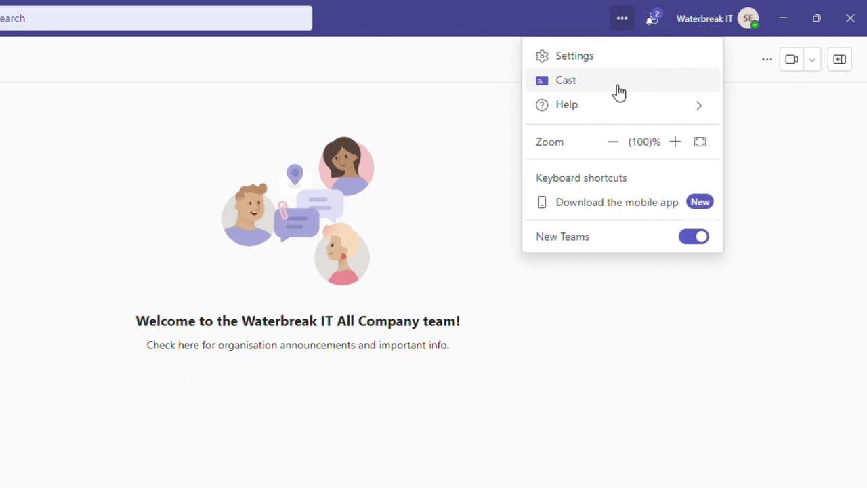
mouse_move(617, 112)
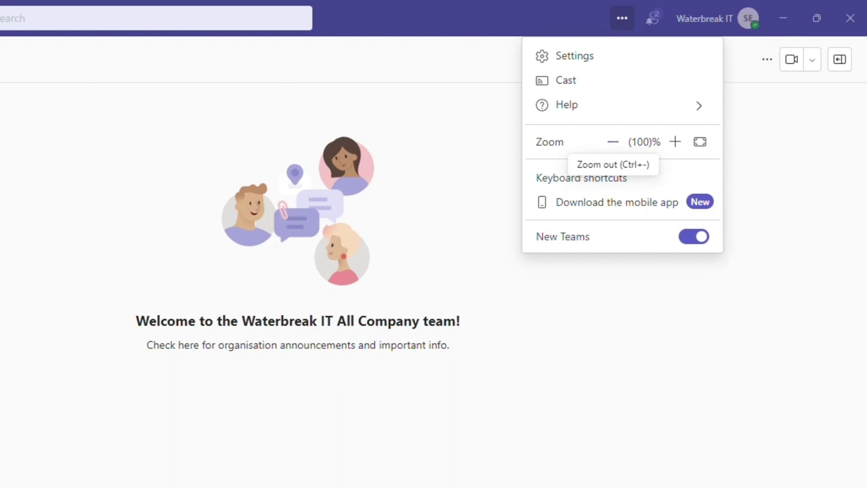
click(587, 178)
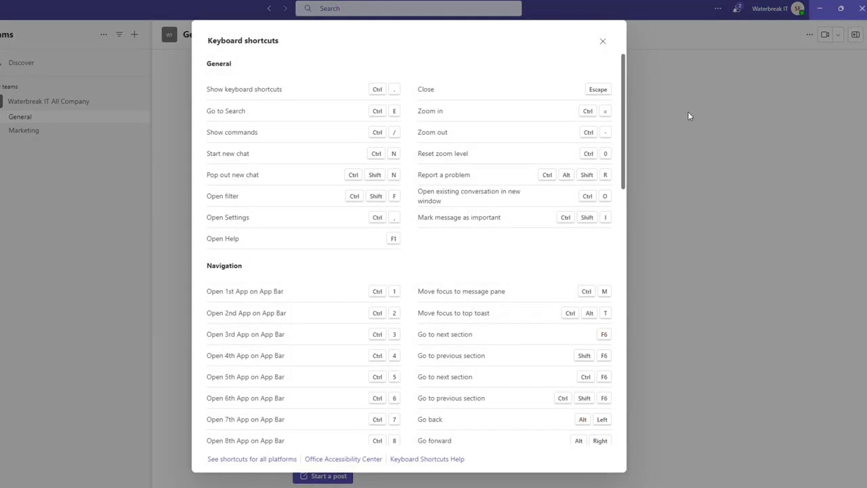
scroll(522, 264, down, 15)
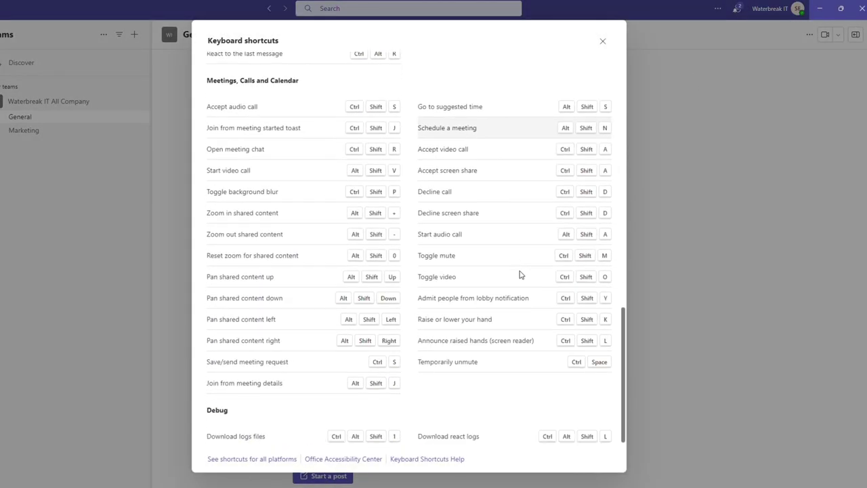
scroll(600, 97, up, 14)
click(603, 41)
Step: Open the Privacy settings, view the priority access page for Do not disturb, and return to Privacy
click(718, 8)
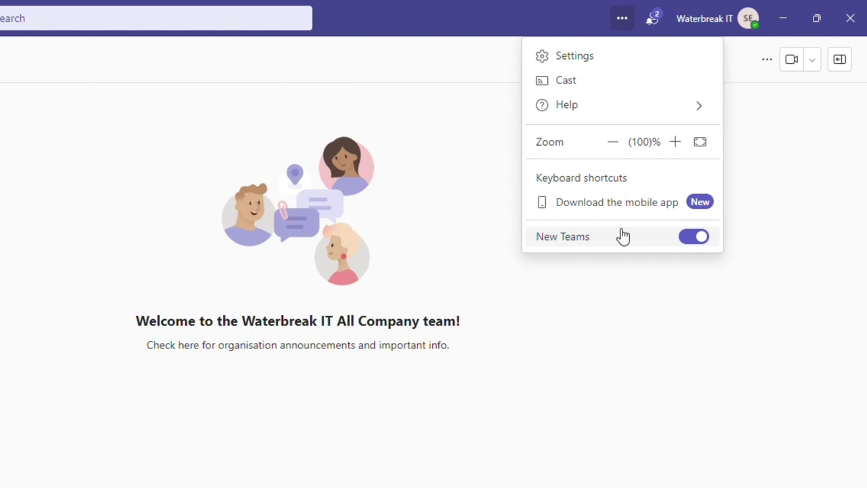
click(618, 65)
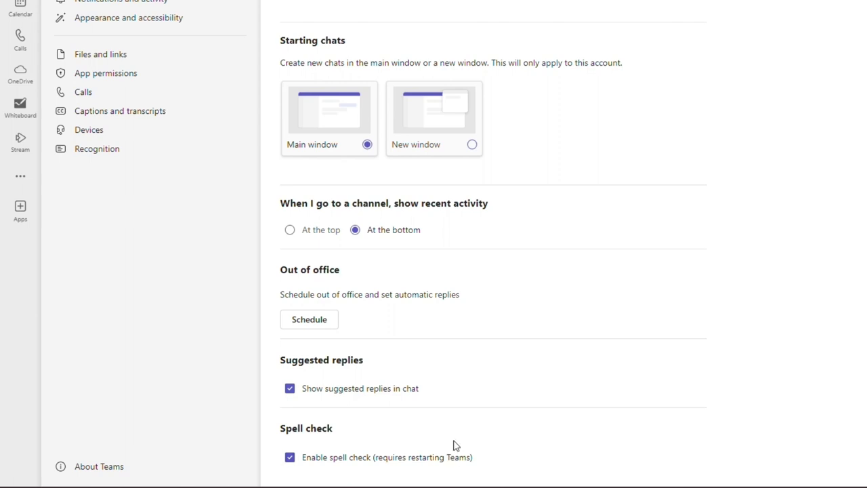
click(174, 125)
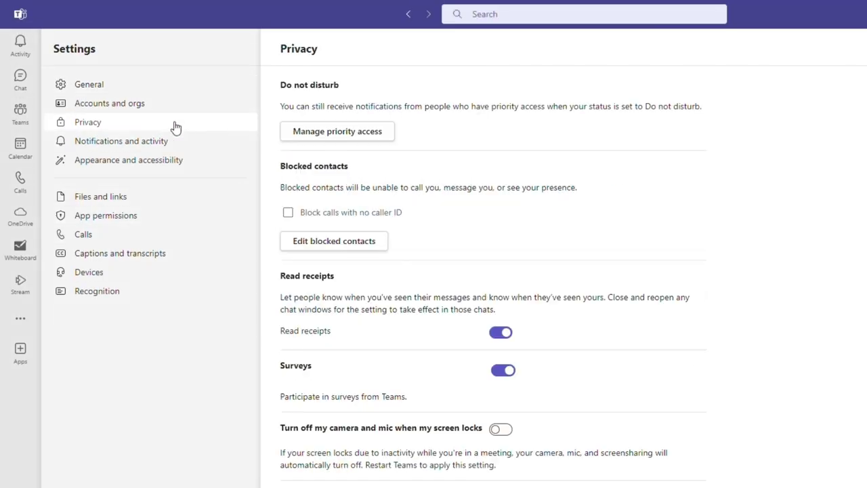
click(346, 135)
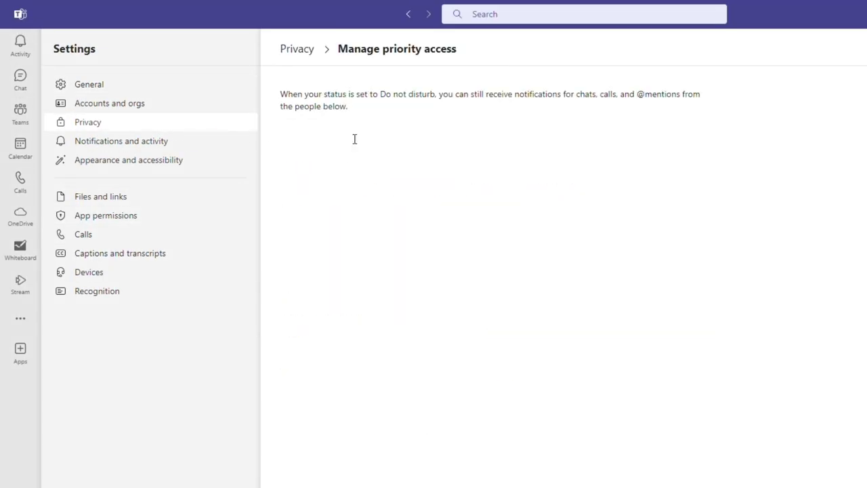
click(213, 129)
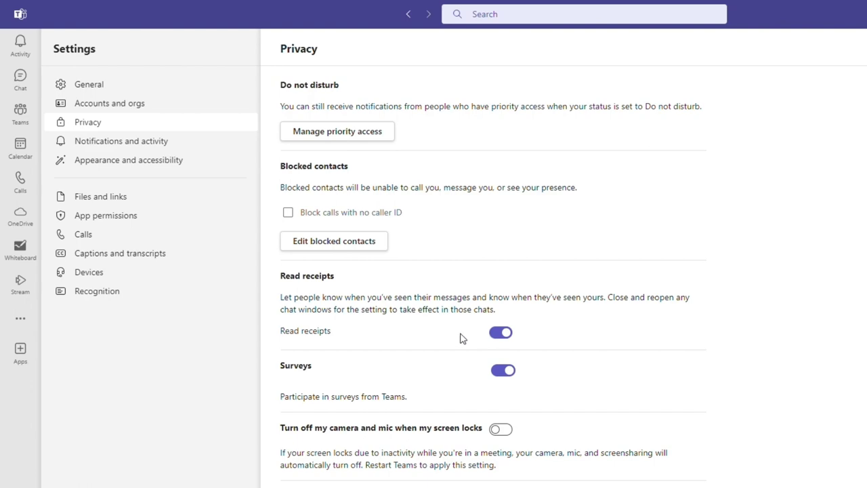
Step: Open the Notifications and activity settings and review the general, chat and channel, and meeting notification options
click(189, 147)
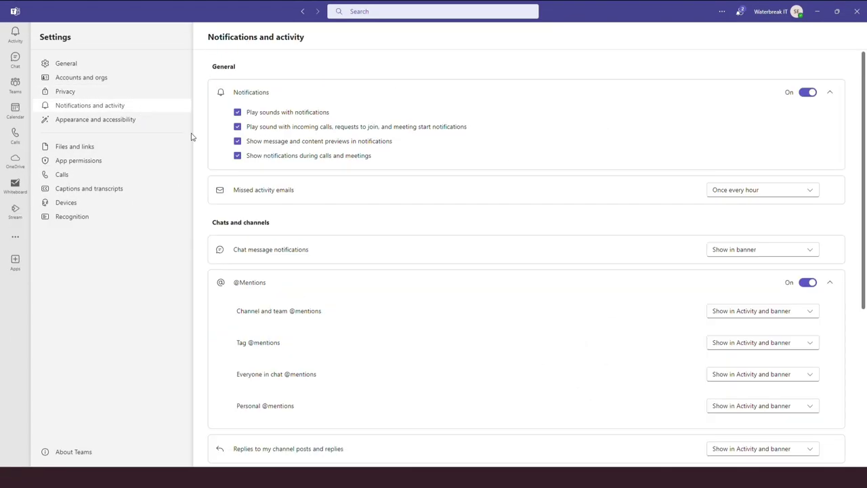
scroll(510, 280, down, 5)
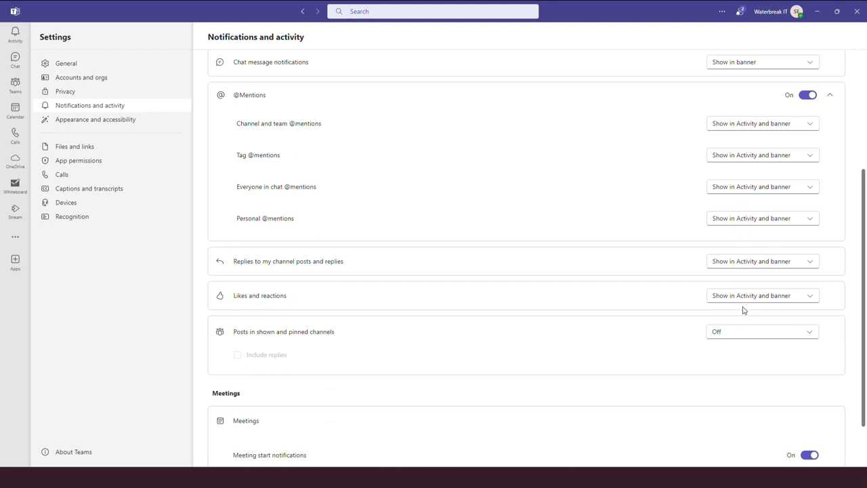
scroll(740, 309, down, 2)
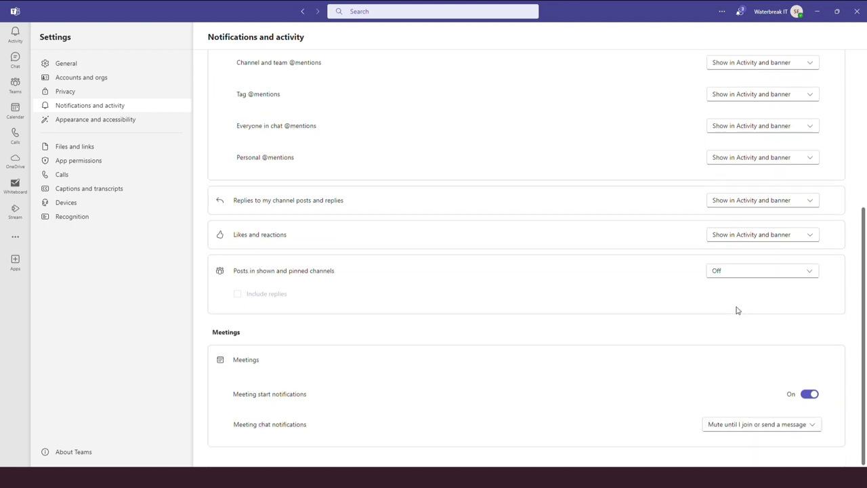
Step: Try the Light, Dark and High contrast themes in the Appearance and accessibility settings, and return to the Classic theme
click(147, 122)
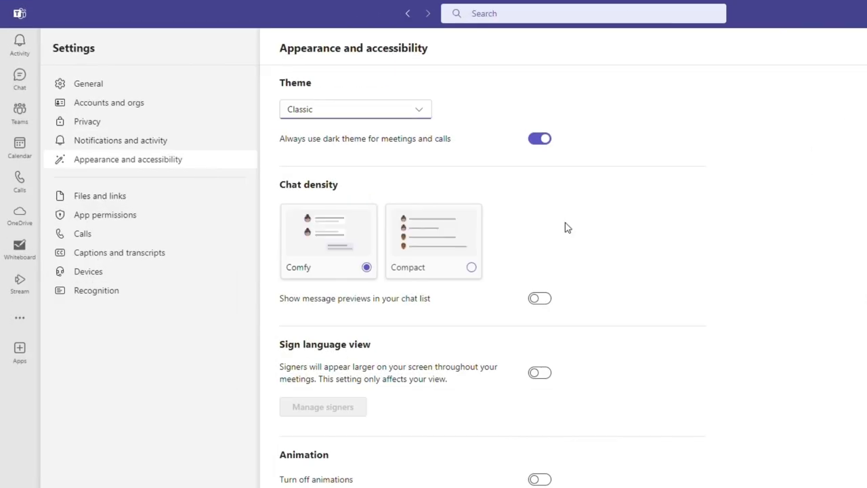
click(422, 120)
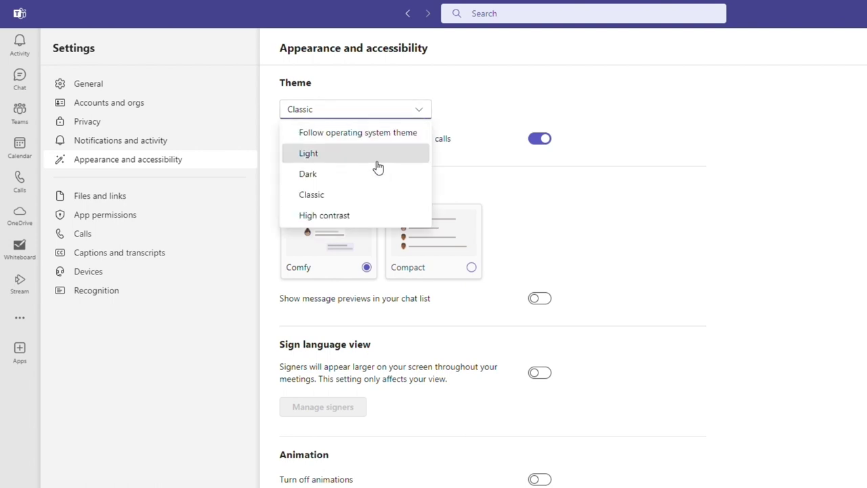
click(375, 160)
click(417, 120)
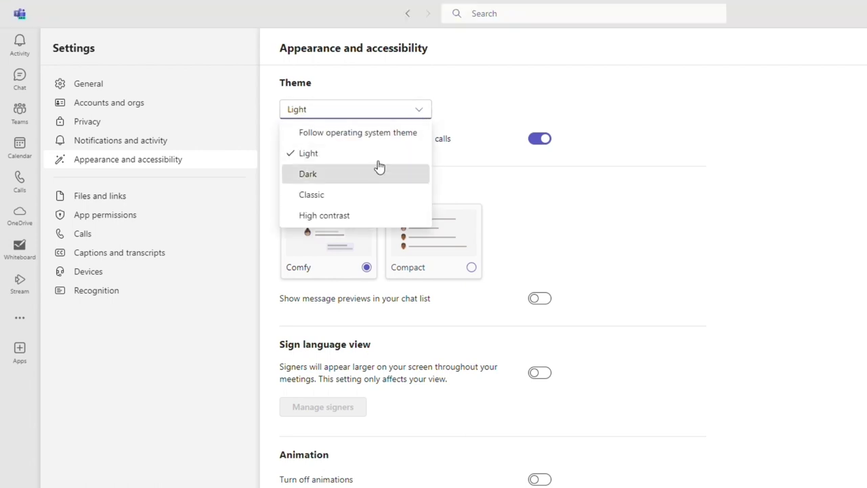
click(377, 170)
click(418, 112)
click(382, 216)
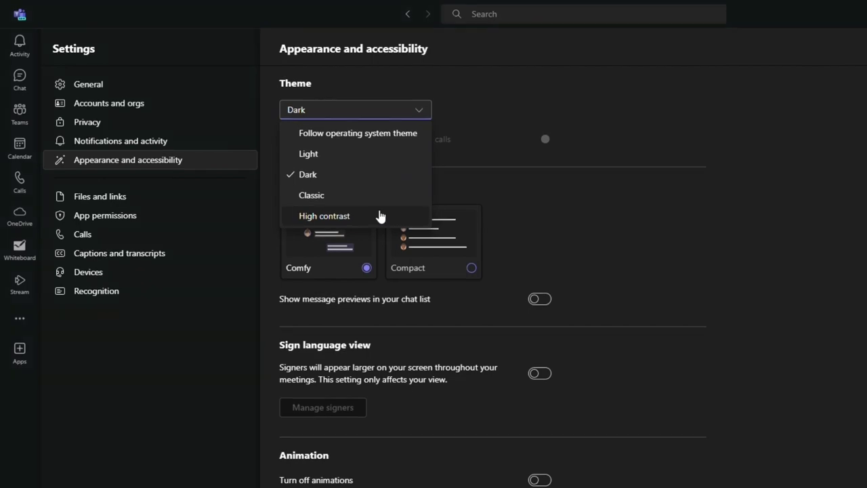
click(420, 112)
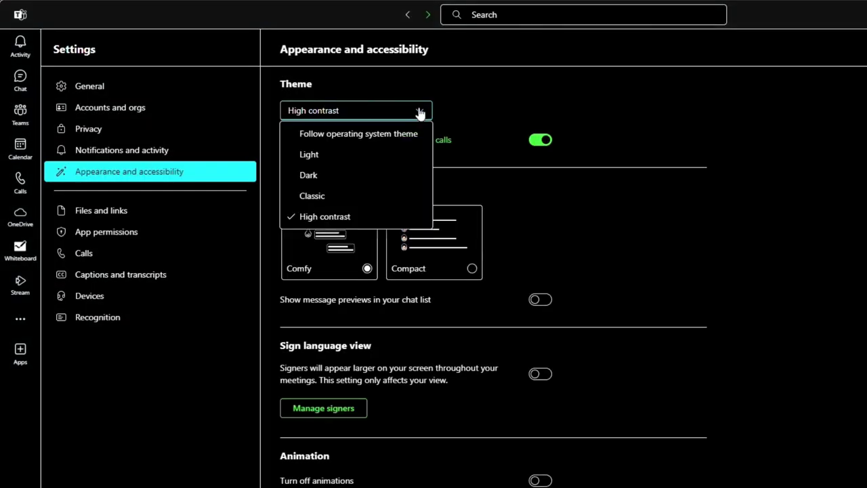
click(378, 195)
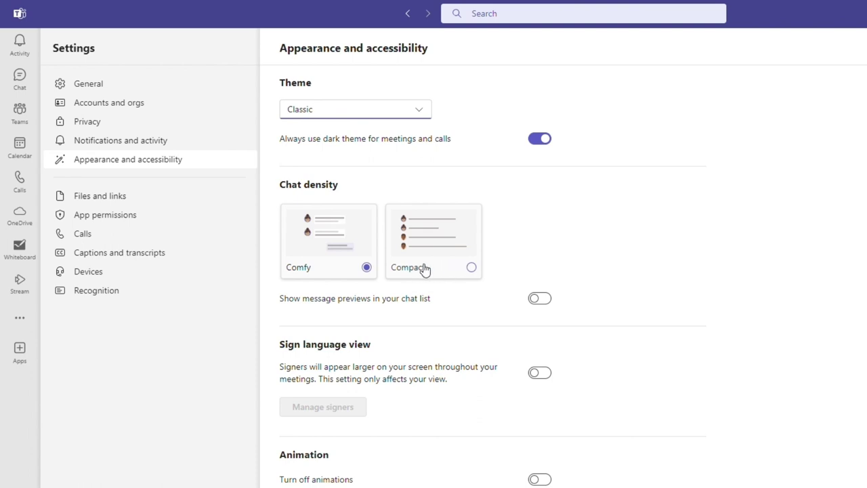
scroll(668, 290, down, 3)
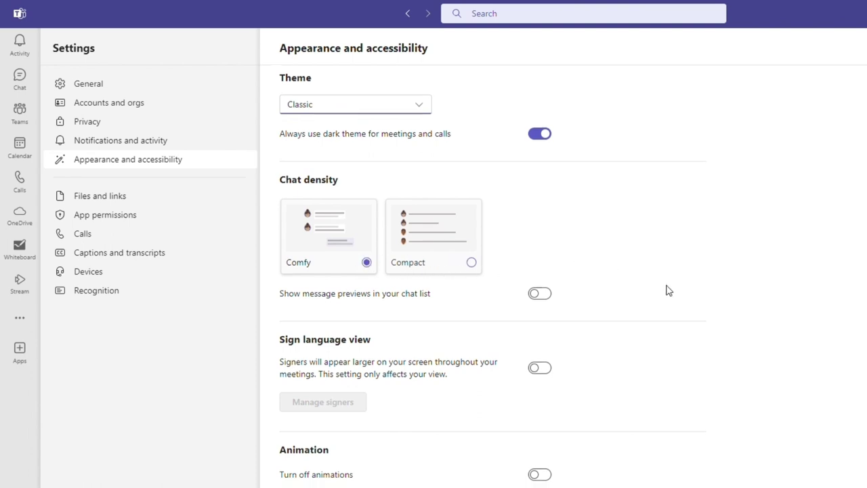
Step: Open the Files and links settings and view the choices for opening Word, PowerPoint and Excel files, keeping the current preference
click(192, 198)
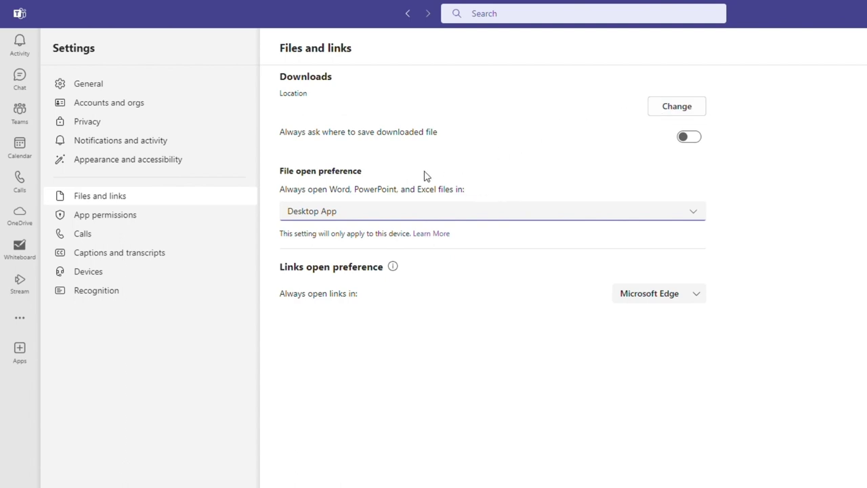
click(528, 218)
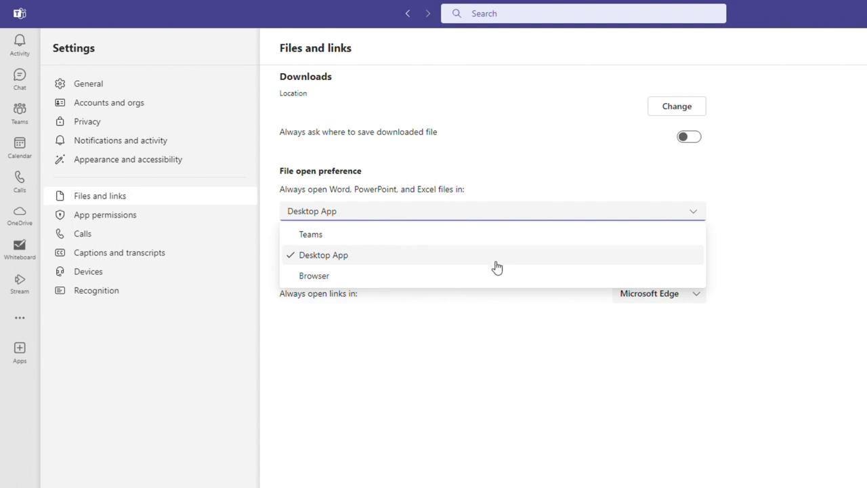
click(485, 337)
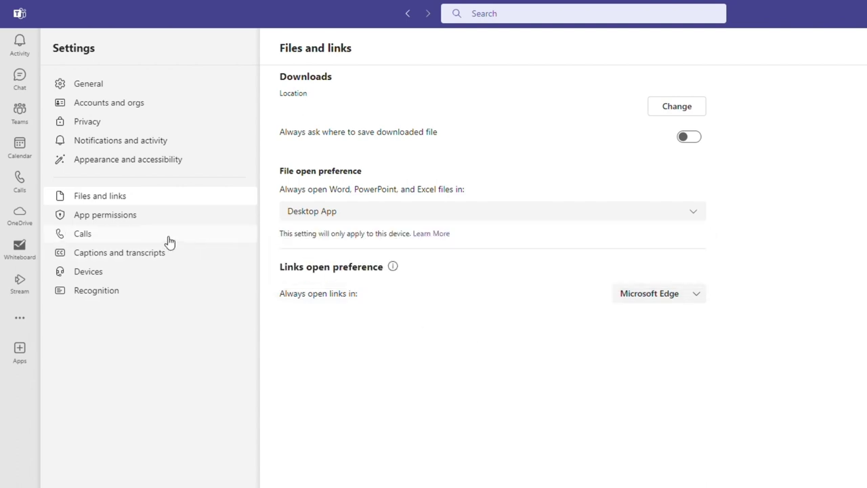
Step: Open the Devices settings and review the audio, noise suppression, spatial audio, secondary ringer and camera options
click(155, 272)
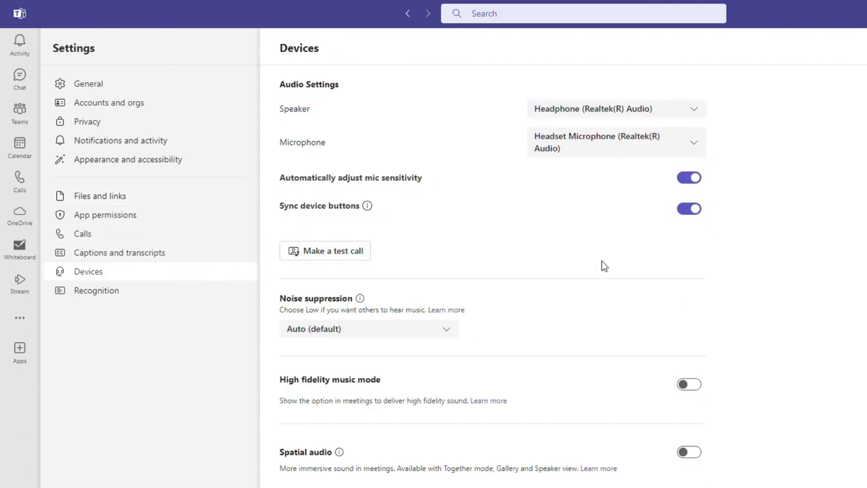
scroll(723, 284, down, 3)
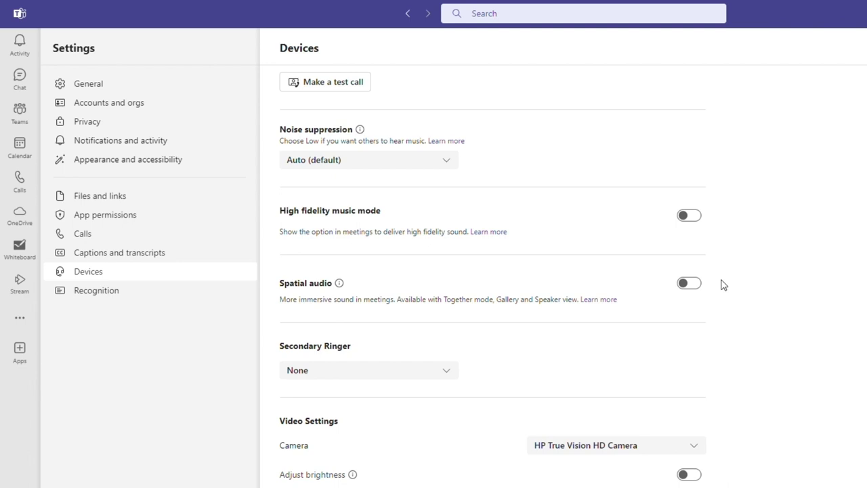
scroll(723, 284, up, 3)
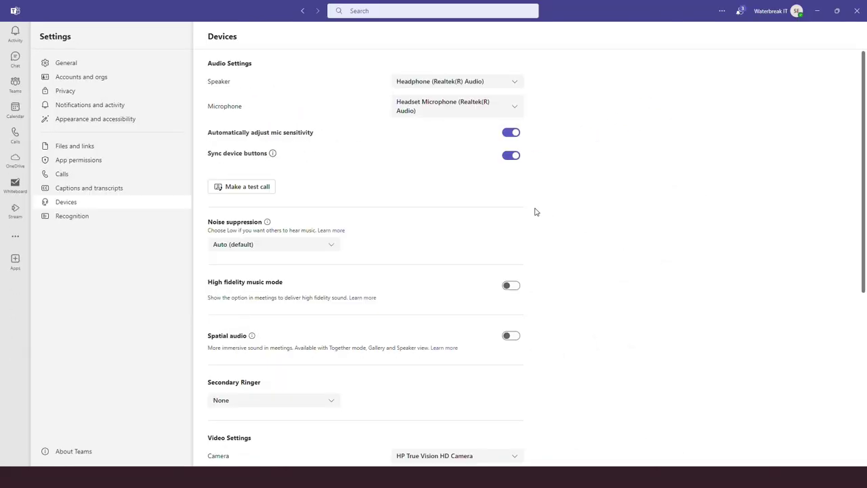